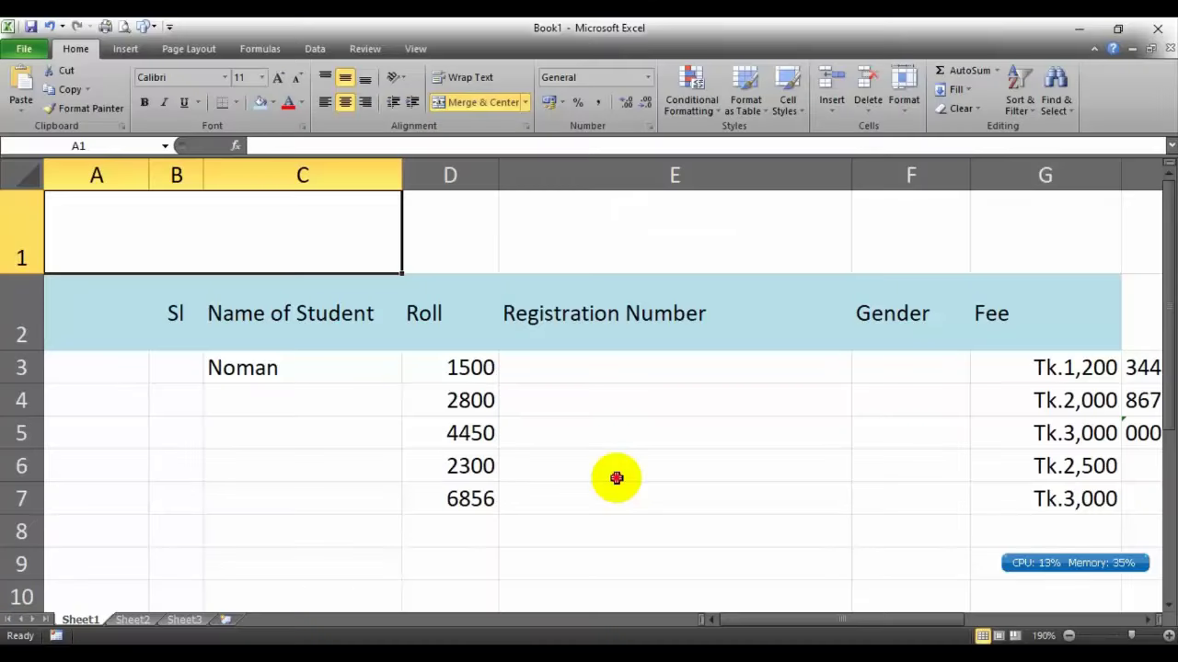
- Paste the sentence 'The Quick brown Fox Jumps over the Lazy Dog' into cell C4
click(616, 477)
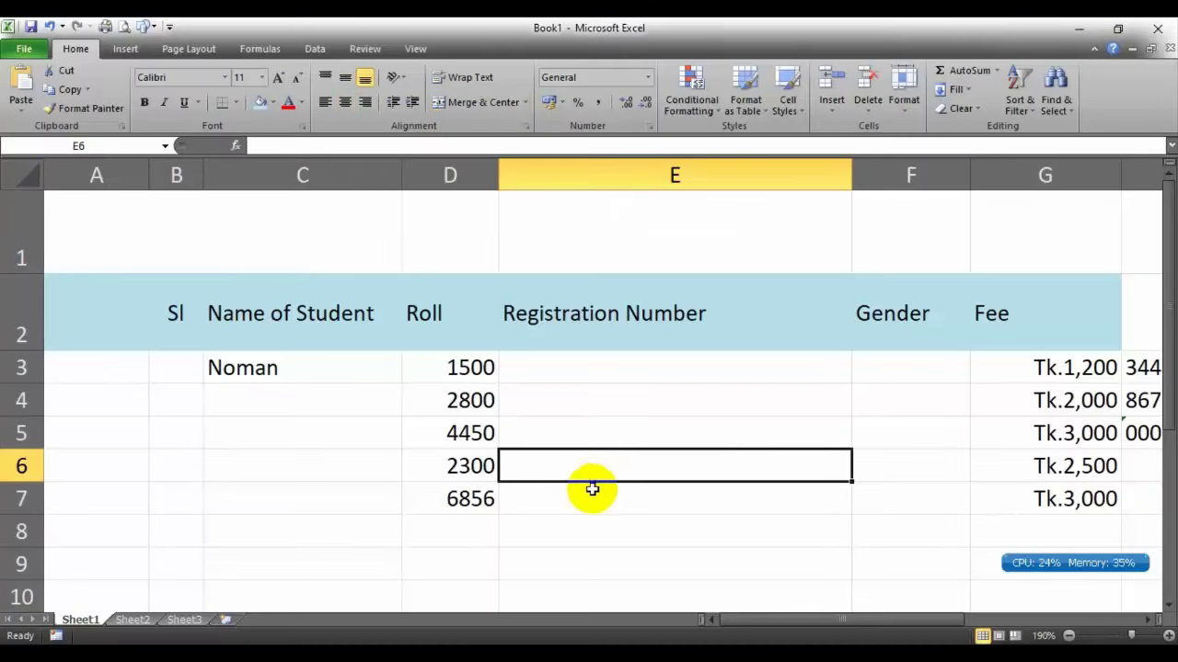
click(602, 558)
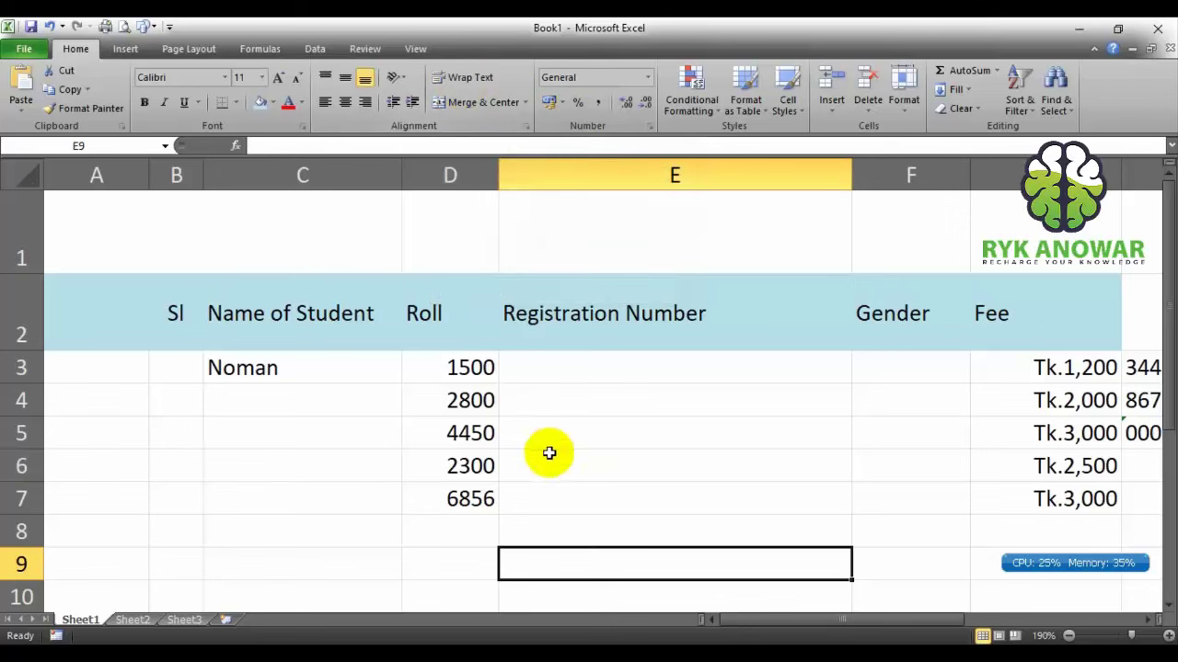
click(269, 409)
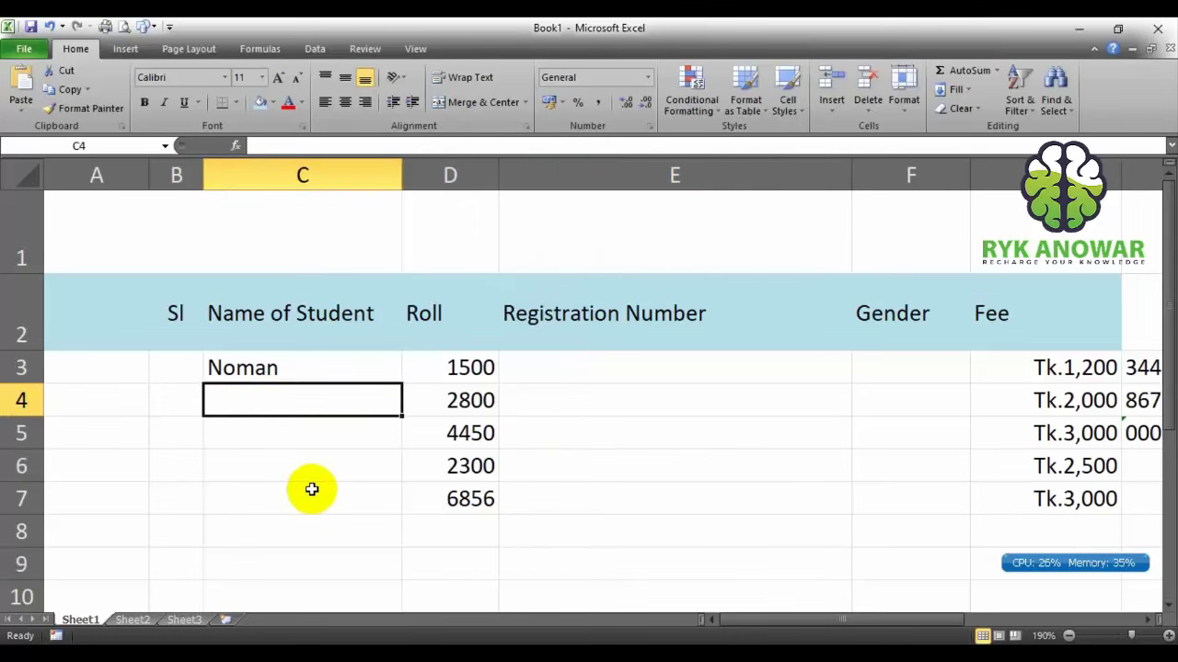
text(The Quick brown Fox Jumps over the Lazy Dog)
click(309, 488)
- Enter C4's edit mode to view the full sentence, then leave the cell
click(280, 401)
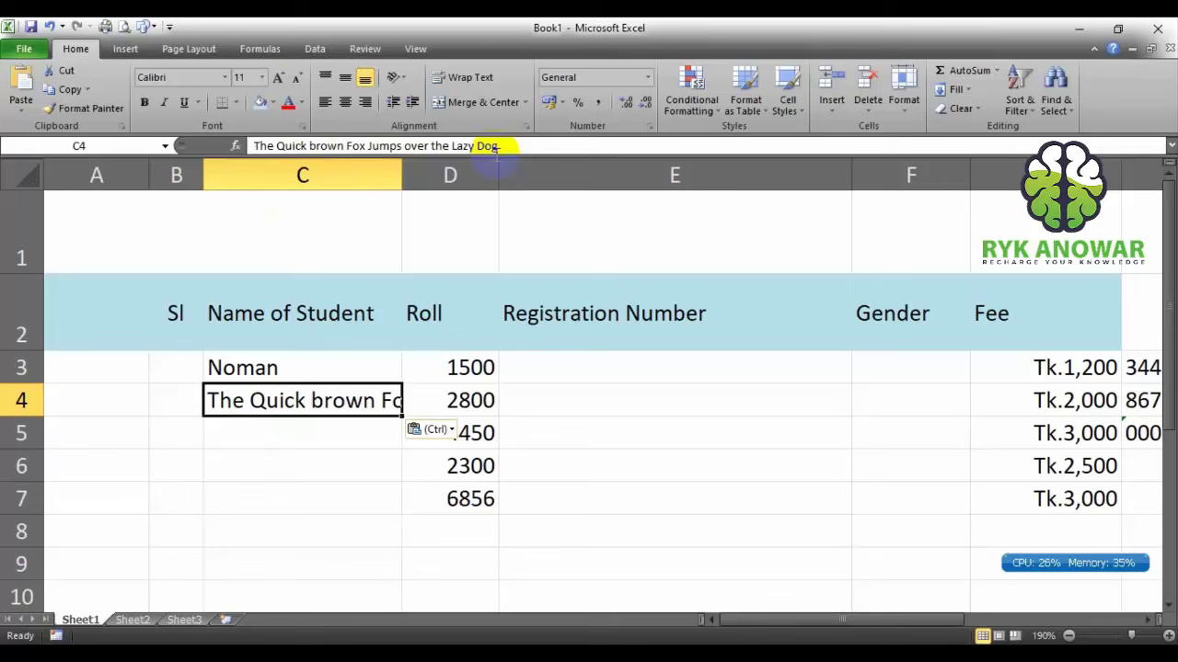
double_click(337, 400)
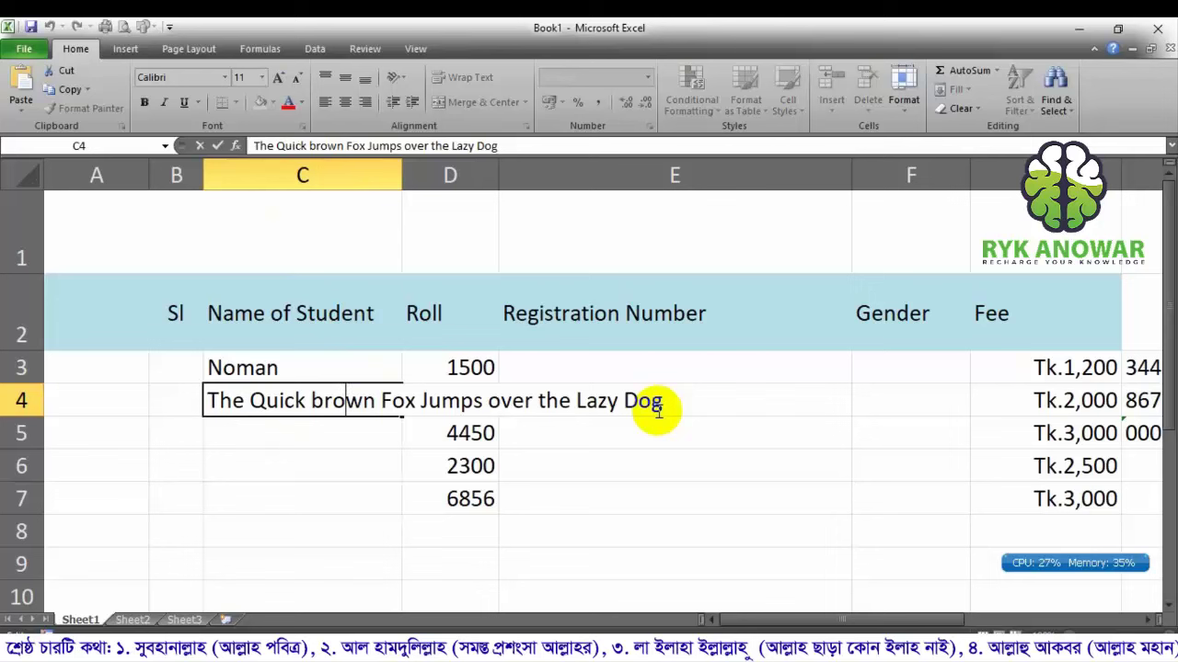
click(611, 469)
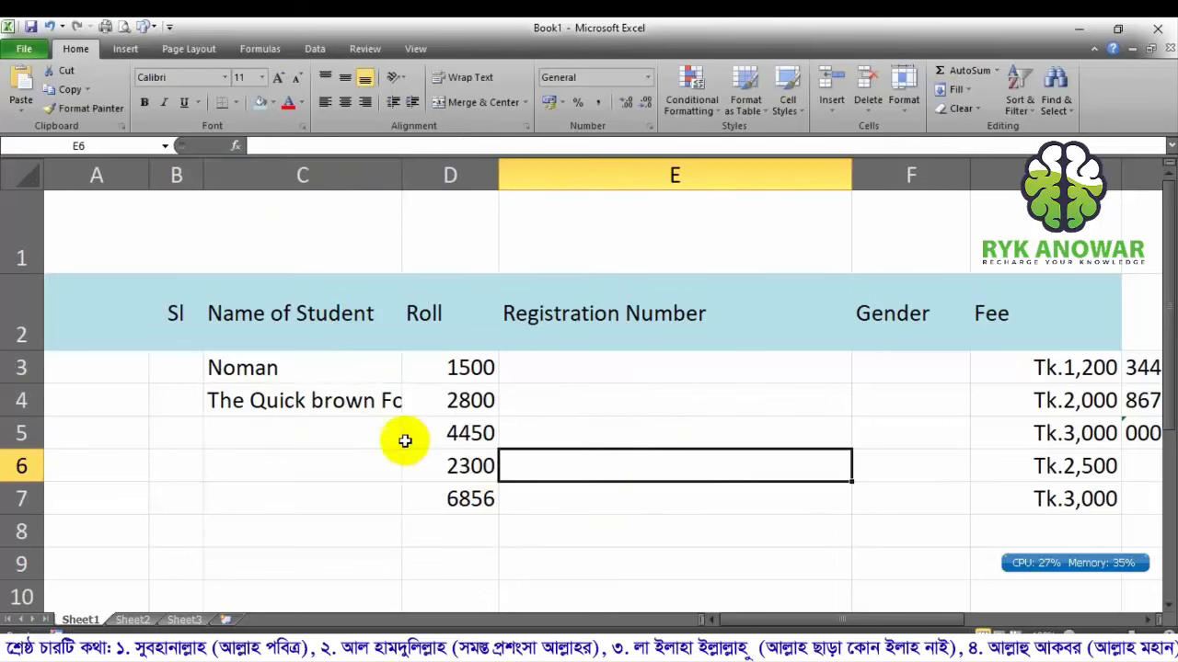
click(306, 408)
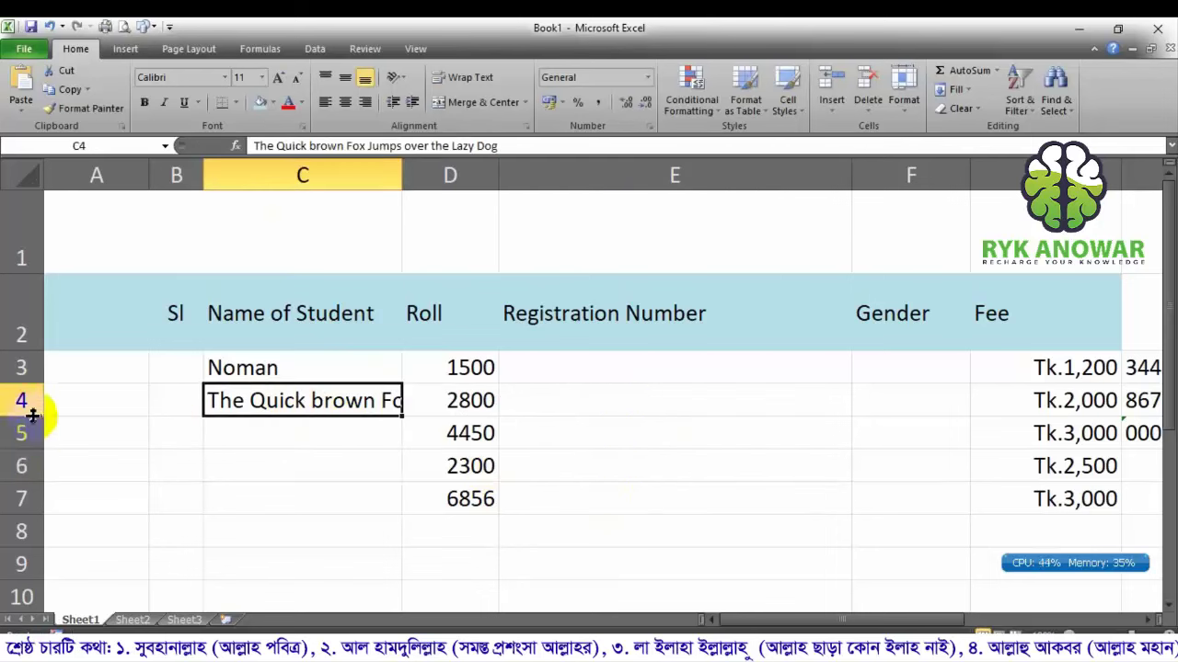
drag(33, 416, 52, 462)
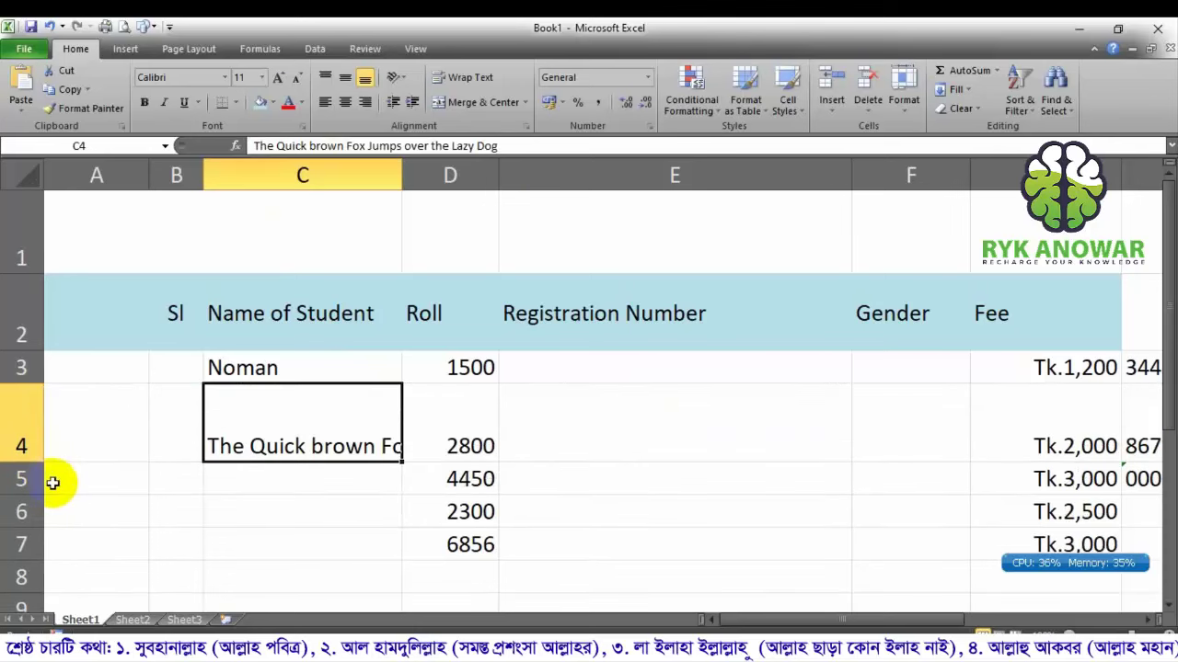
mouse_move(19, 462)
mouse_down()
mouse_move(20, 512)
mouse_move(30, 416)
mouse_up()
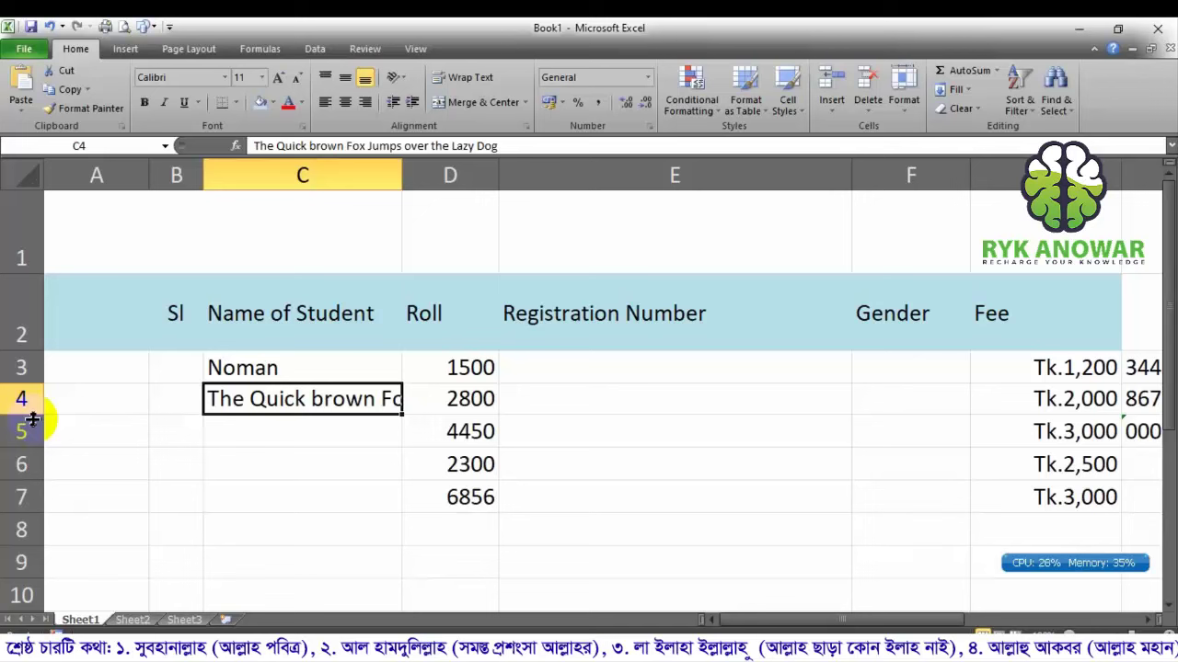
- Turn on Wrap Text for cell C4 so only 'The Quick brown' shows
click(649, 377)
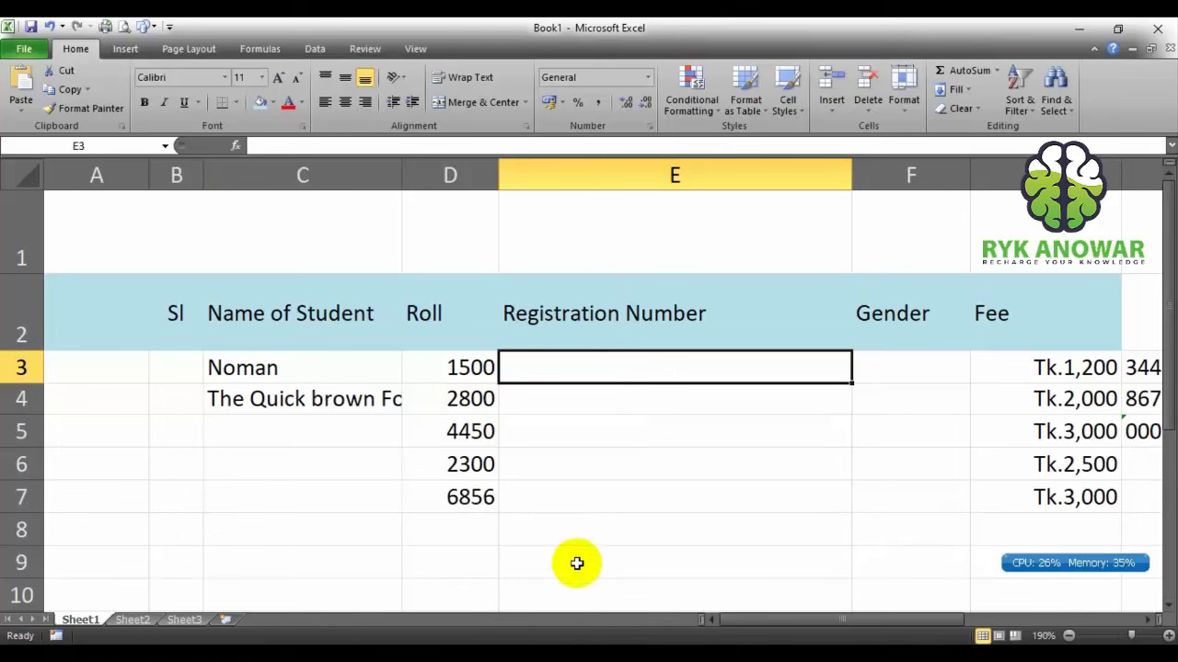
drag(270, 401, 270, 450)
key(ctrl+c)
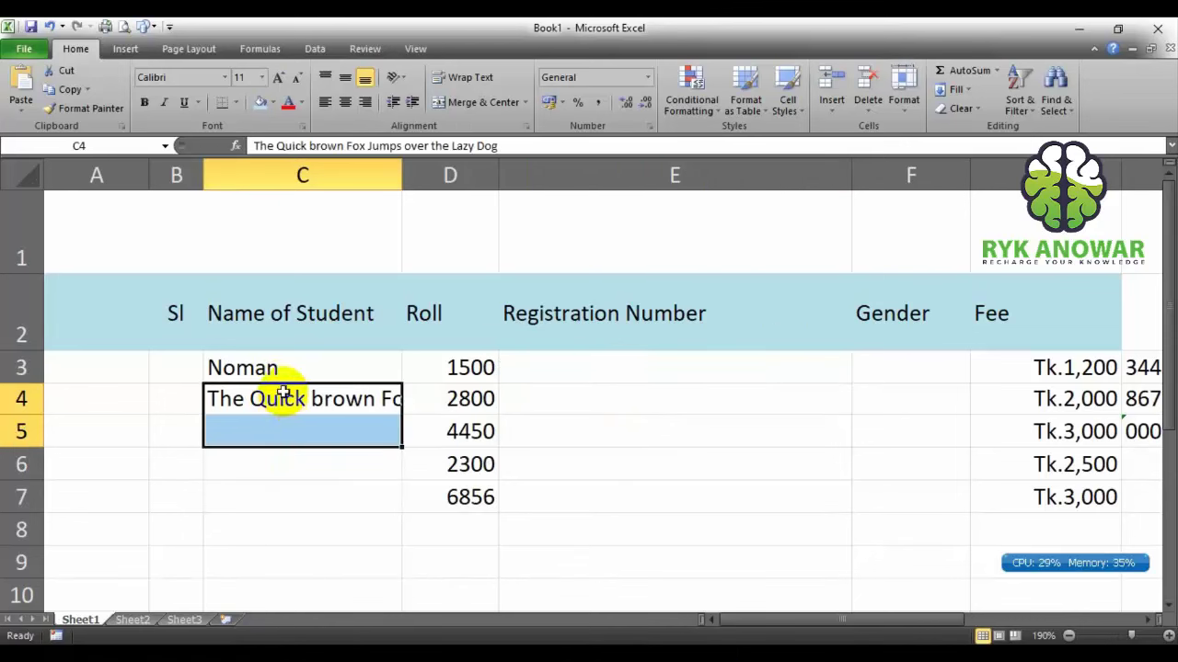
click(279, 399)
click(469, 79)
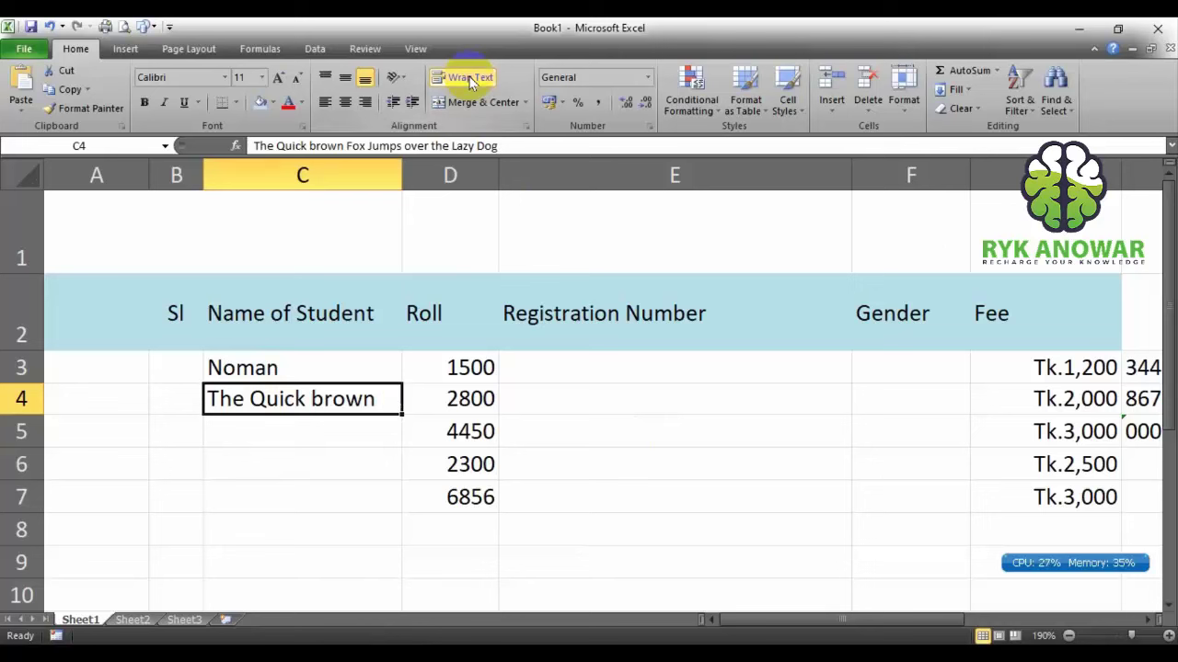
- Make row 4 tall enough for three lines, widening column C briefly and then restoring it
drag(35, 415, 30, 494)
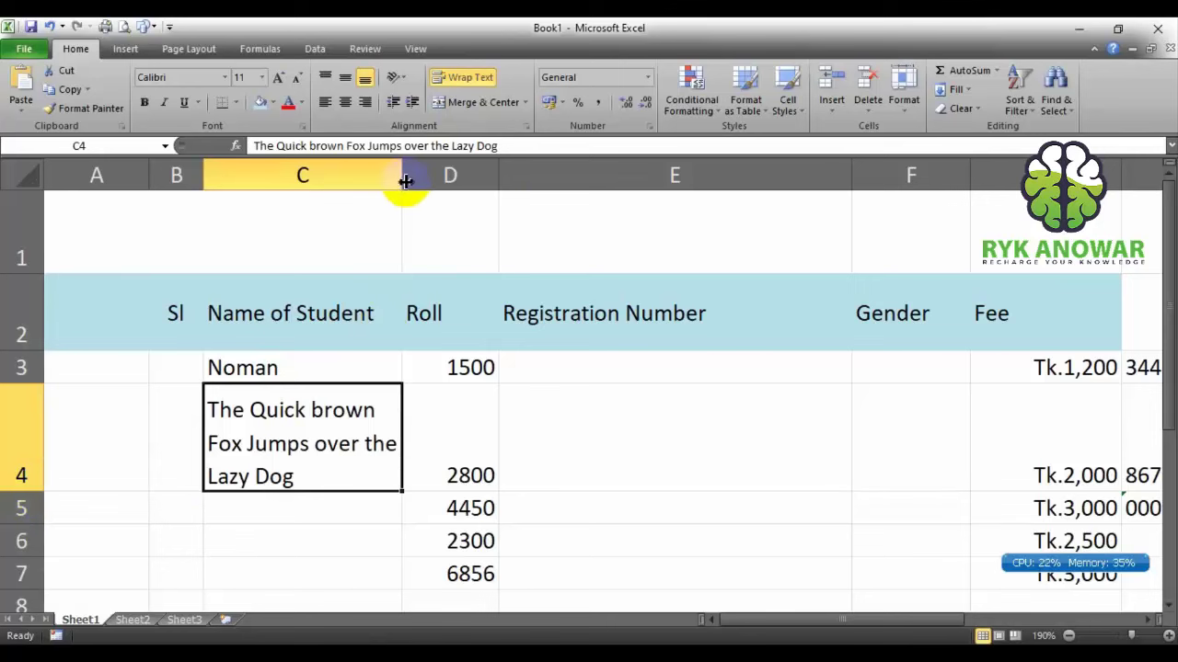
mouse_move(402, 175)
mouse_down()
mouse_move(505, 187)
mouse_move(749, 184)
mouse_up()
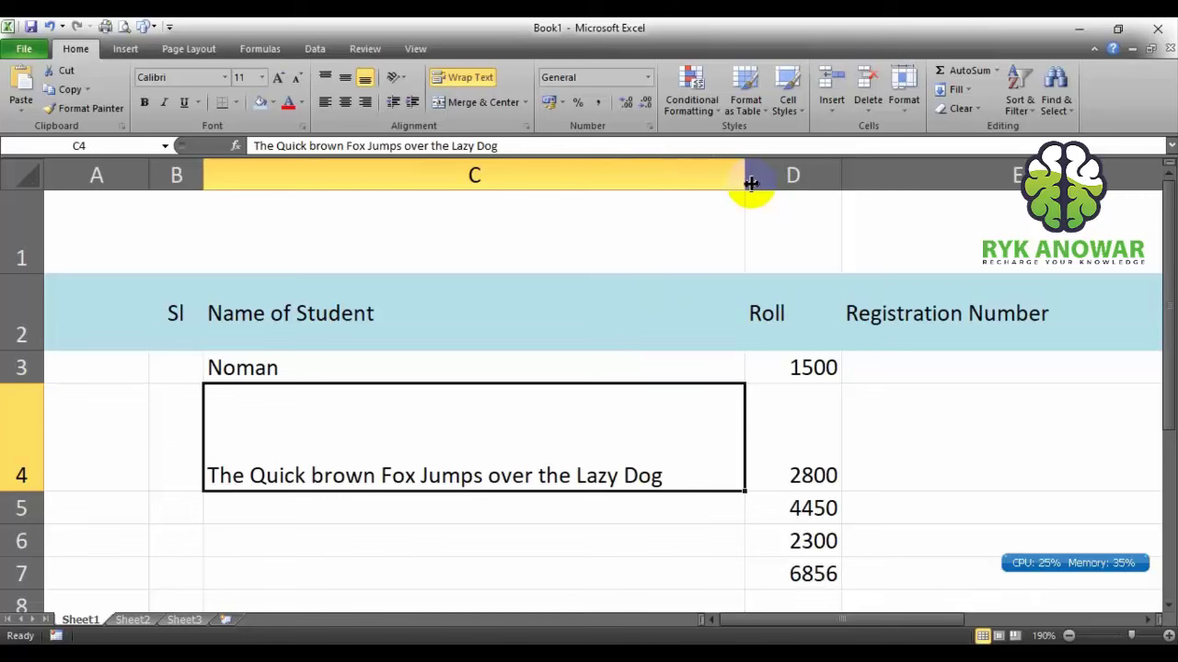
drag(750, 183, 403, 159)
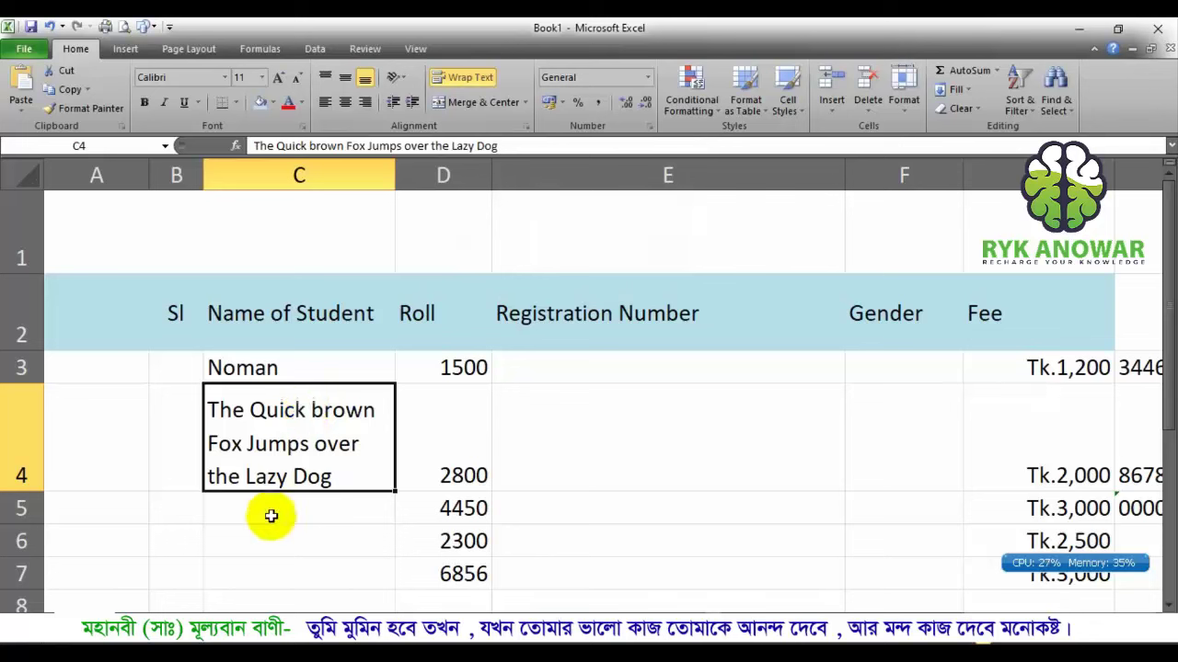
- Paste the sentence into C6, keep only 'The Quick', and add a line break
click(355, 552)
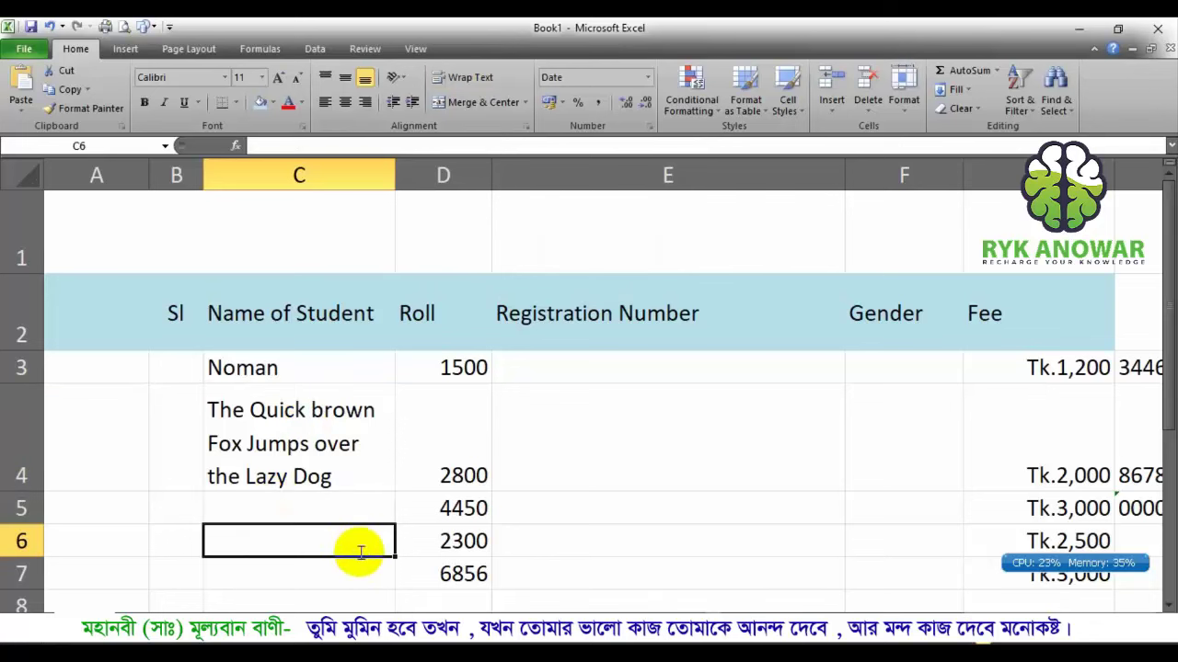
double_click(359, 552)
key(ctrl+v)
key(shift+Home)
key(shift+Right)
key(shift+Right)
key(shift+Right)
key(shift+Right)
key(shift+Right)
key(shift+Right)
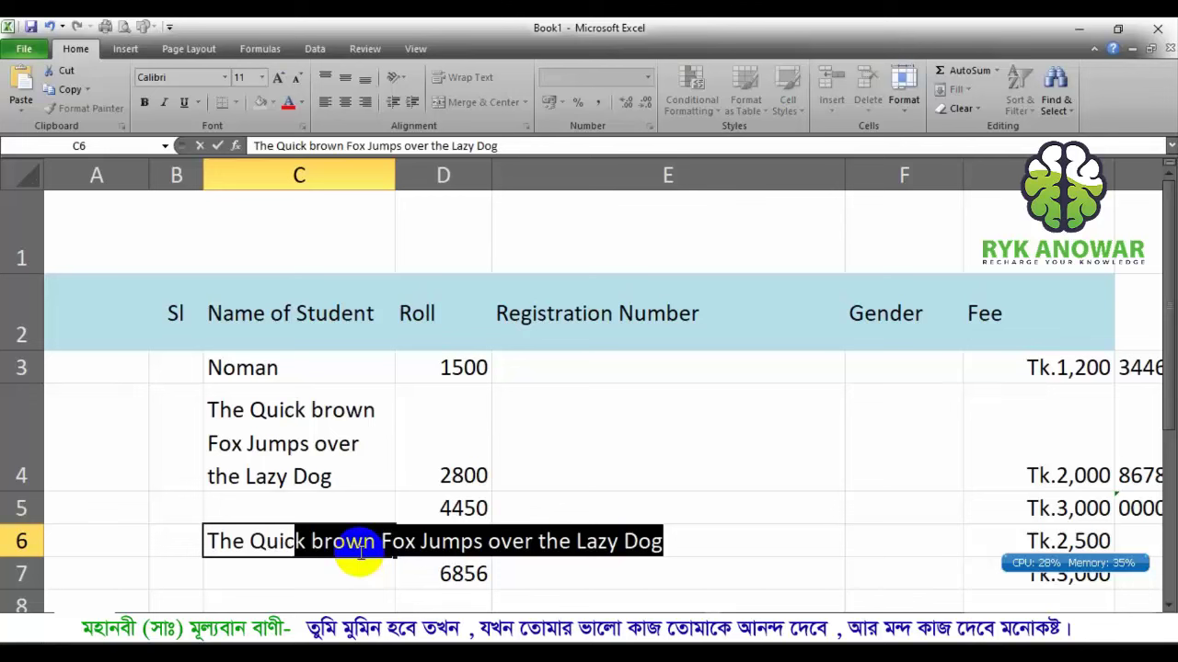
key(shift+Right)
key(alt+Return)
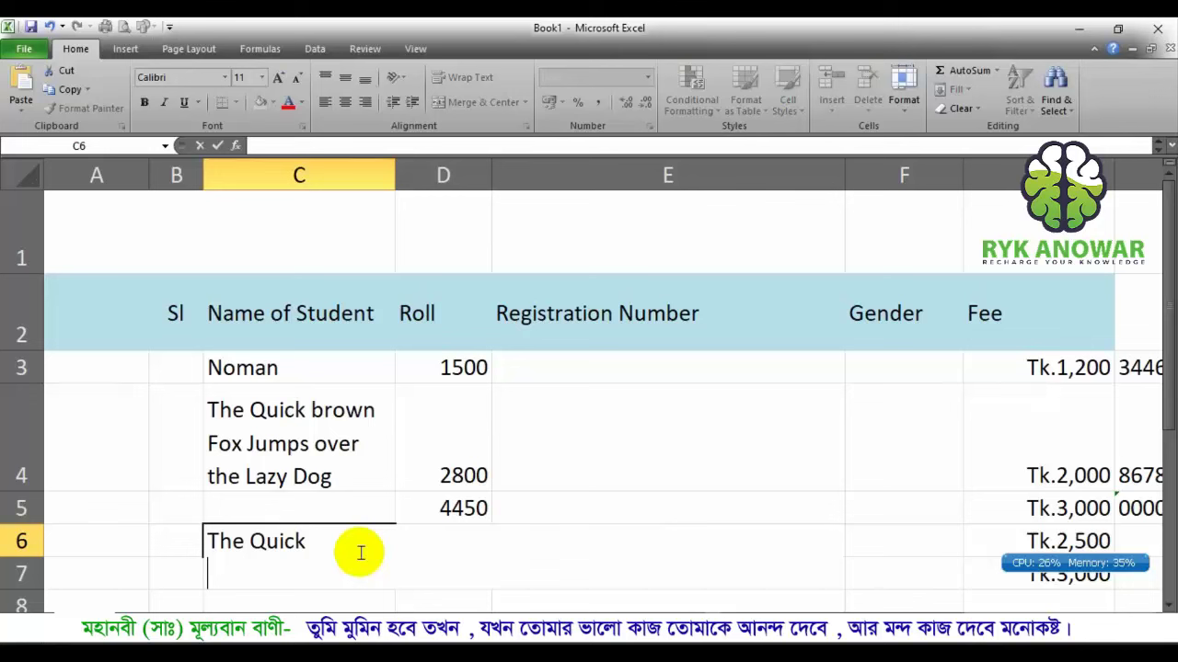
- Type 'Bown fox' on C6's second line, add another line break, and commit the cell
text(Bor)
key(BackSpace)
text(wn fop)
key(BackSpace)
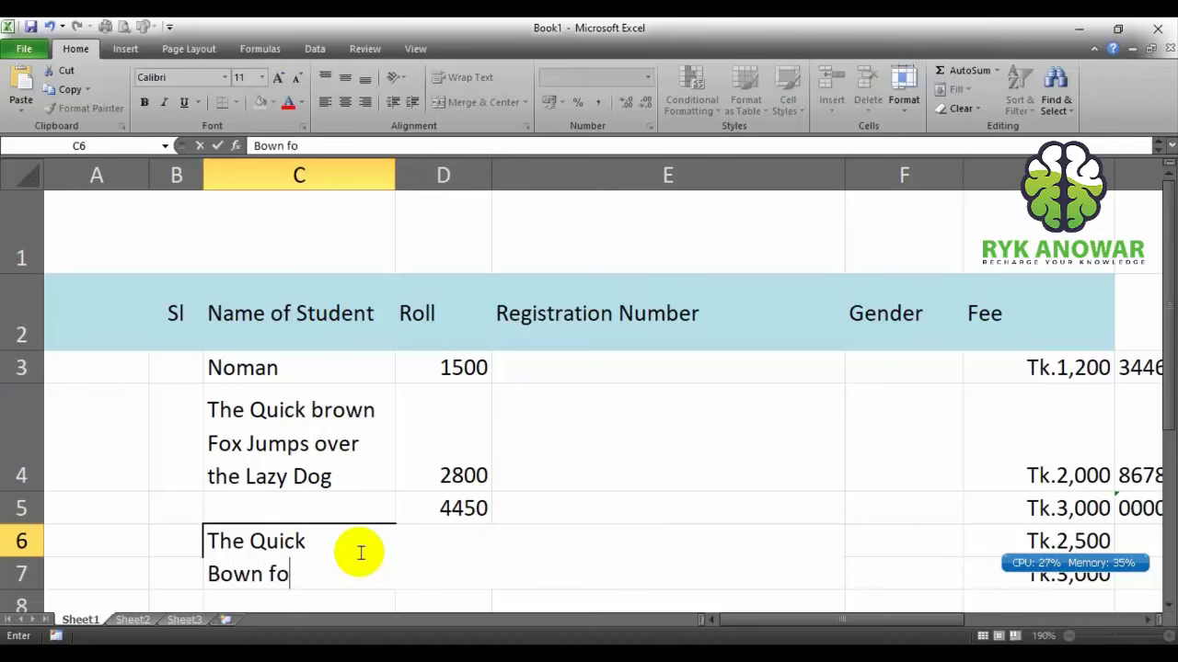
text(x)
key(alt+Return)
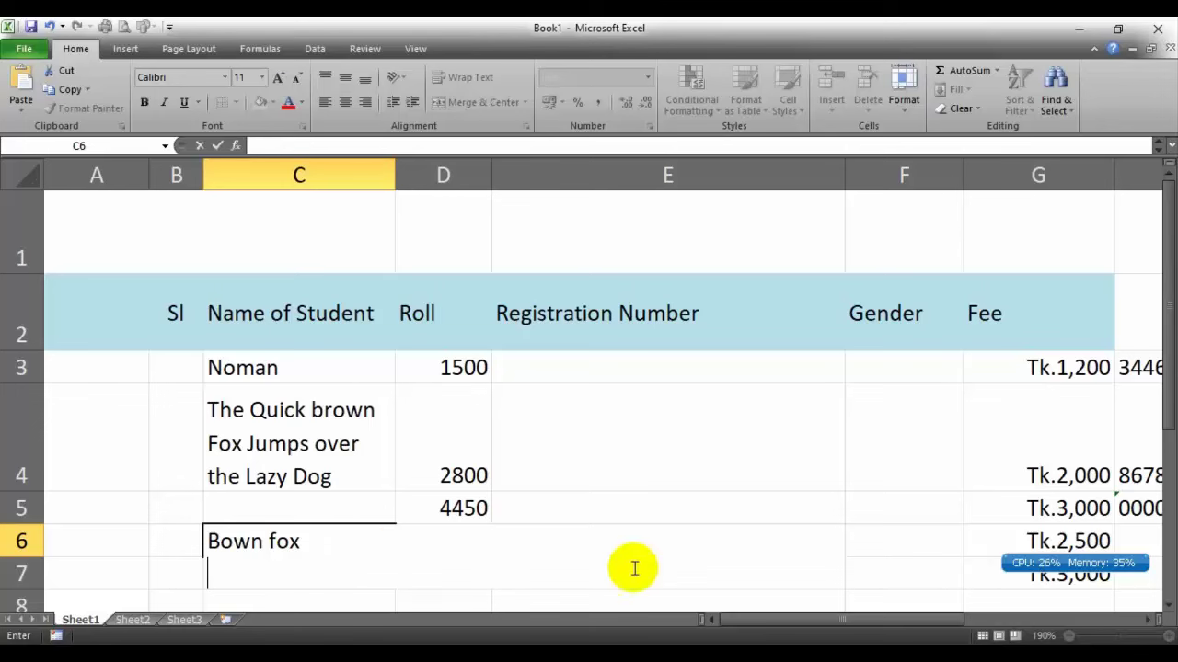
key(Return)
- Widen column C, then narrow it to about 4.86 so C4 and C6 break into fragments
click(739, 507)
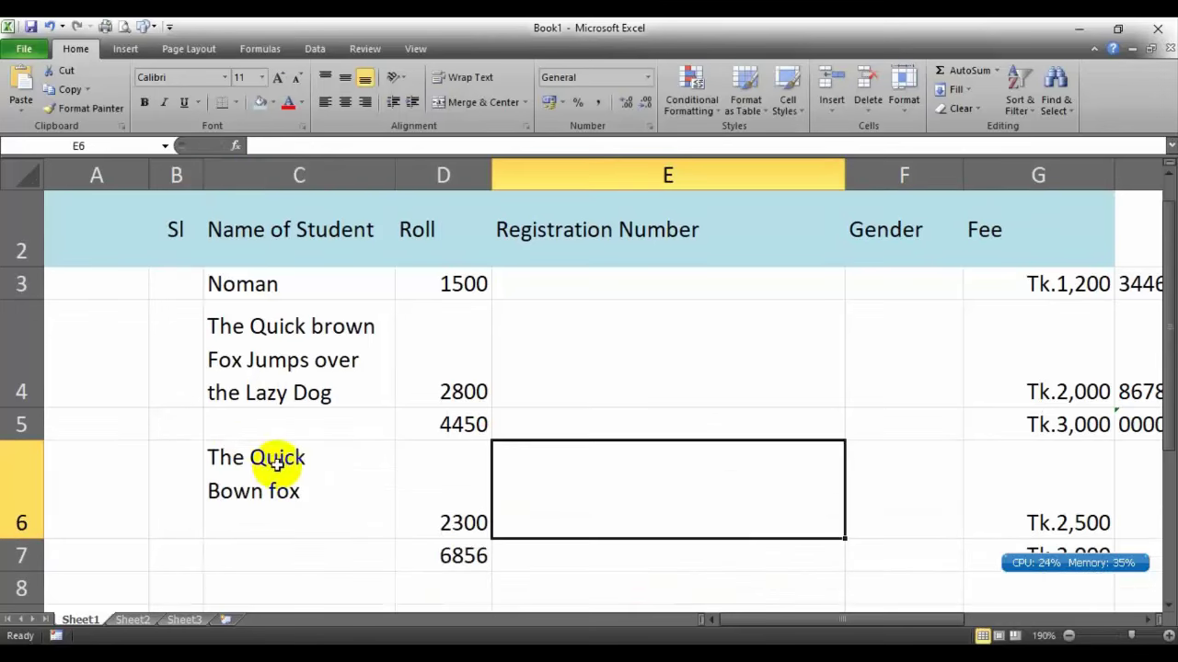
click(289, 461)
drag(394, 174, 465, 183)
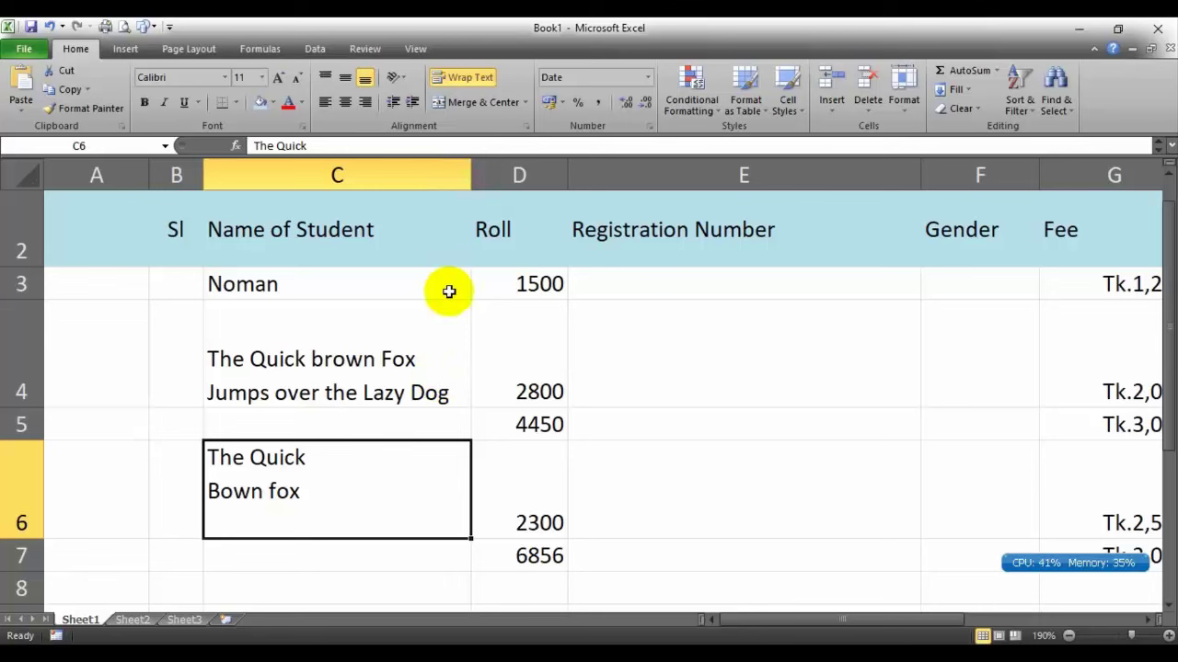
drag(471, 174, 429, 163)
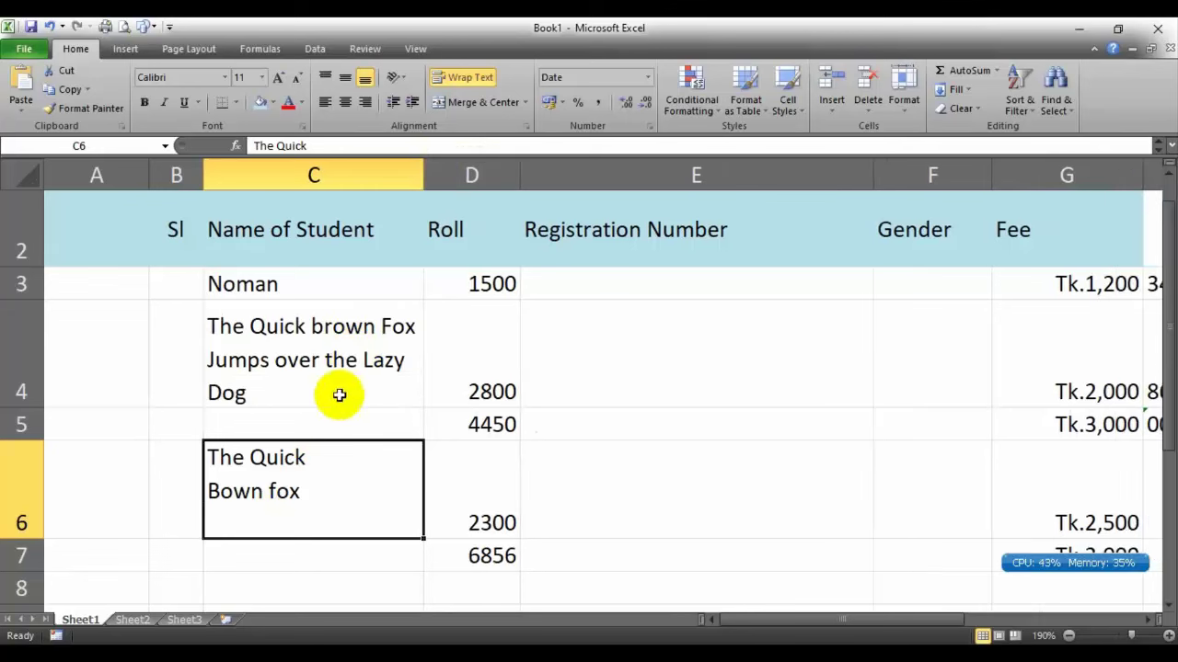
mouse_move(423, 175)
mouse_down()
mouse_move(273, 185)
mouse_move(373, 186)
mouse_up()
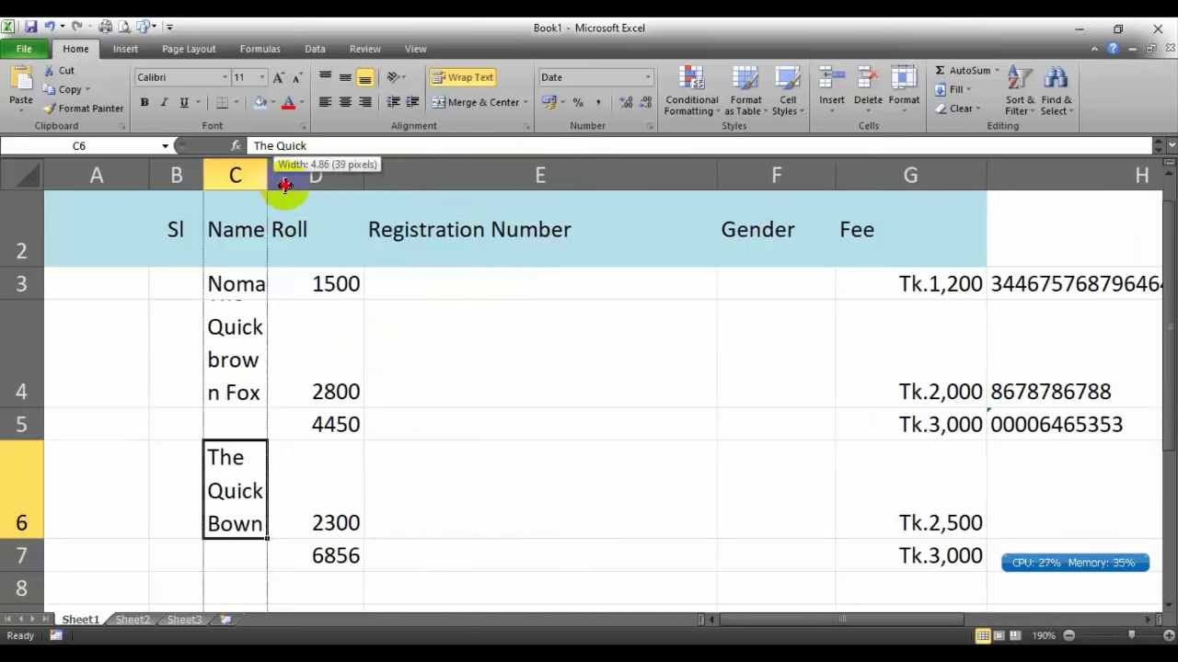